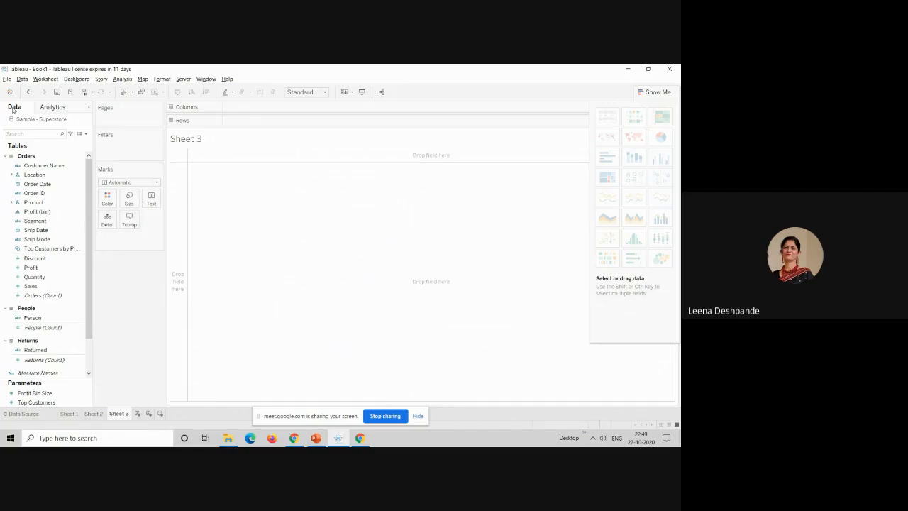
# Step: Build a scatter plot on Sheet 3 with Profit on Columns and Sales on Rows
pyautogui.click(78, 259)
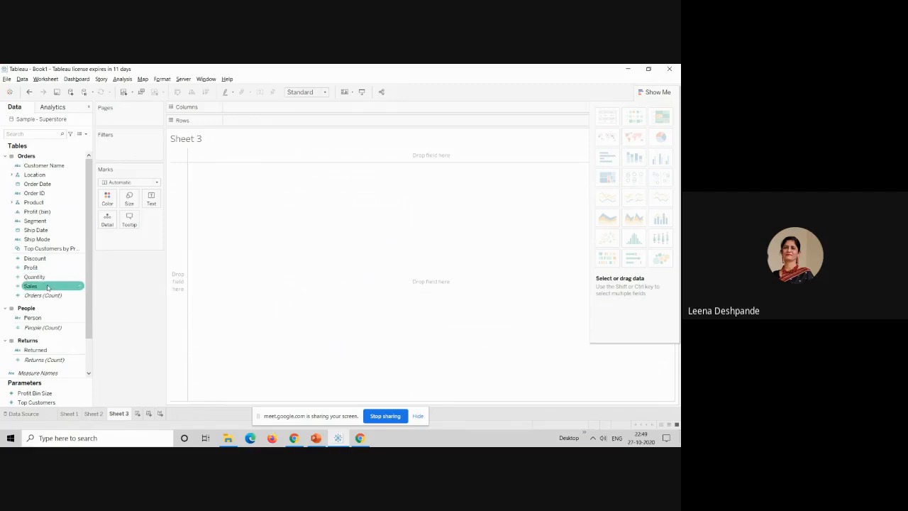
pyautogui.moveTo(31, 267); pyautogui.dragTo(232, 108)
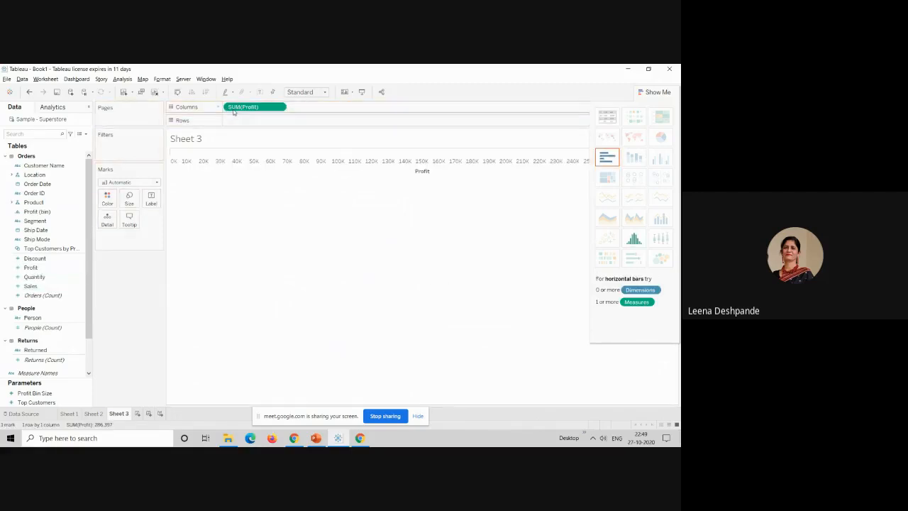
pyautogui.click(74, 285)
pyautogui.moveTo(74, 285); pyautogui.dragTo(237, 123)
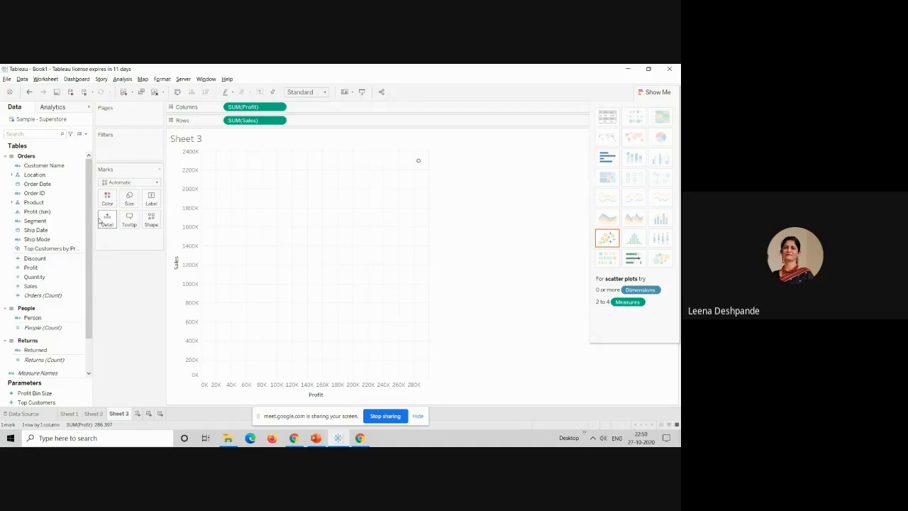
# Step: Break the scatter plot down by Order ID so that each order gets its own mark
pyautogui.click(38, 202)
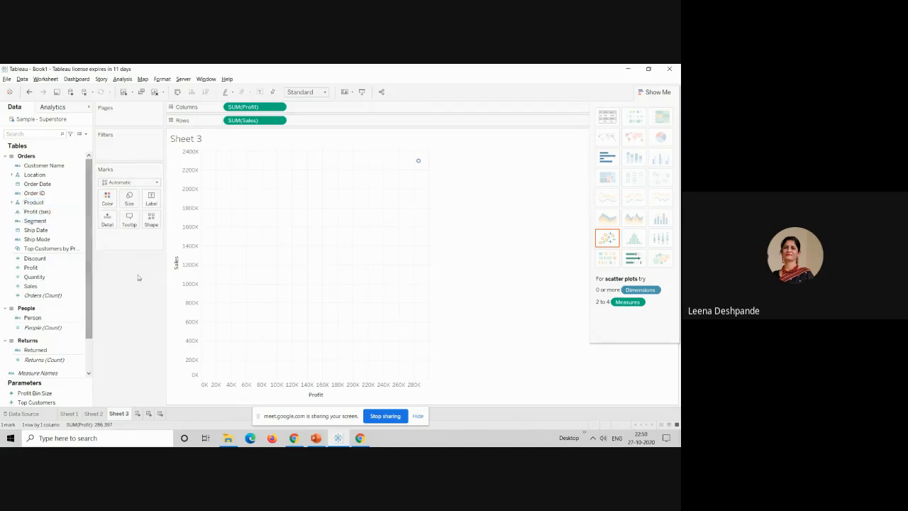
pyautogui.click(35, 220)
pyautogui.click(32, 193)
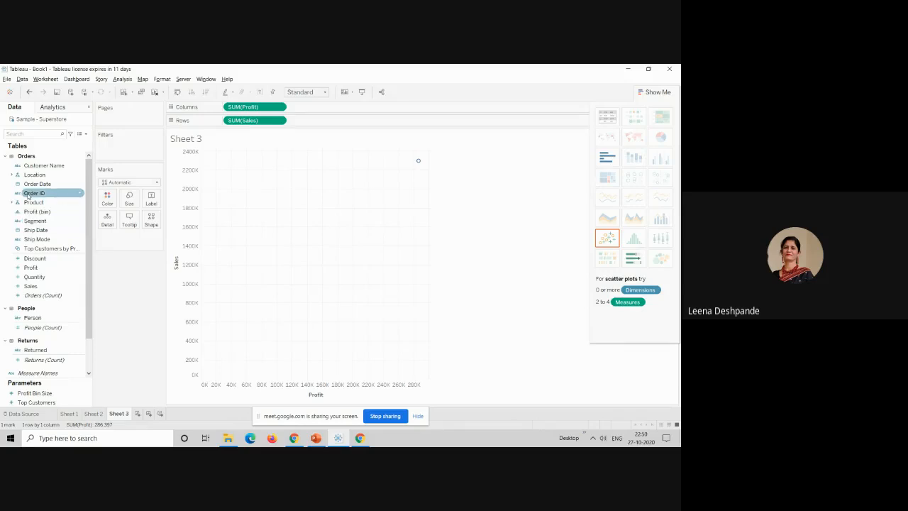
pyautogui.moveTo(28, 196); pyautogui.dragTo(263, 205)
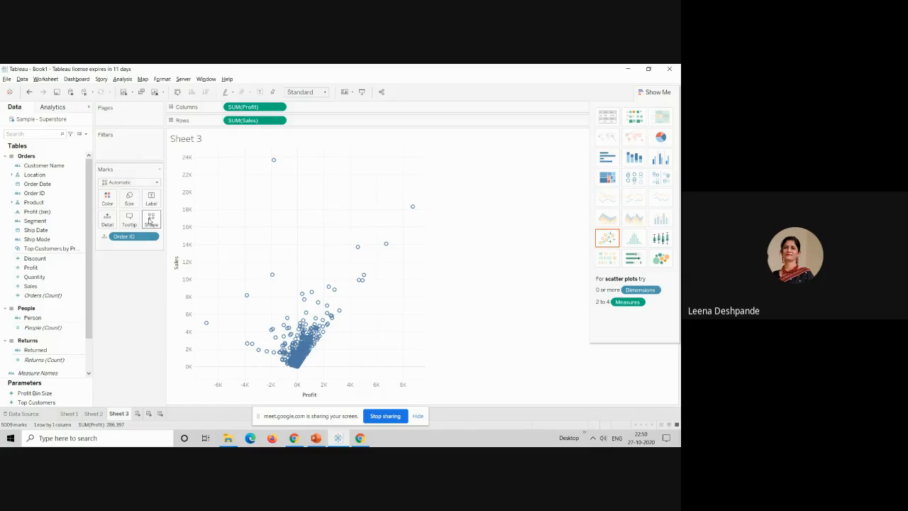
# Step: Add a linear trend line to the Profit and Sales scatter plot and inspect its equation and fit statistics
pyautogui.click(54, 108)
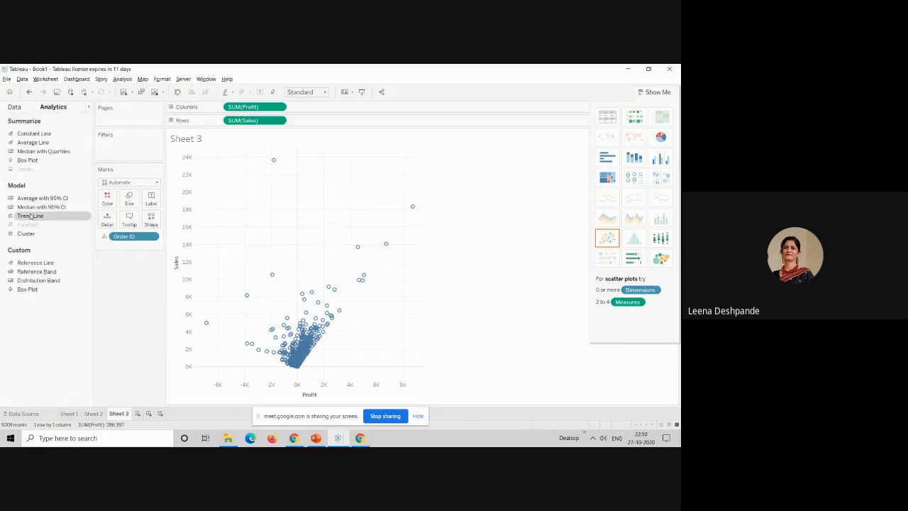
pyautogui.moveTo(31, 217); pyautogui.dragTo(239, 161)
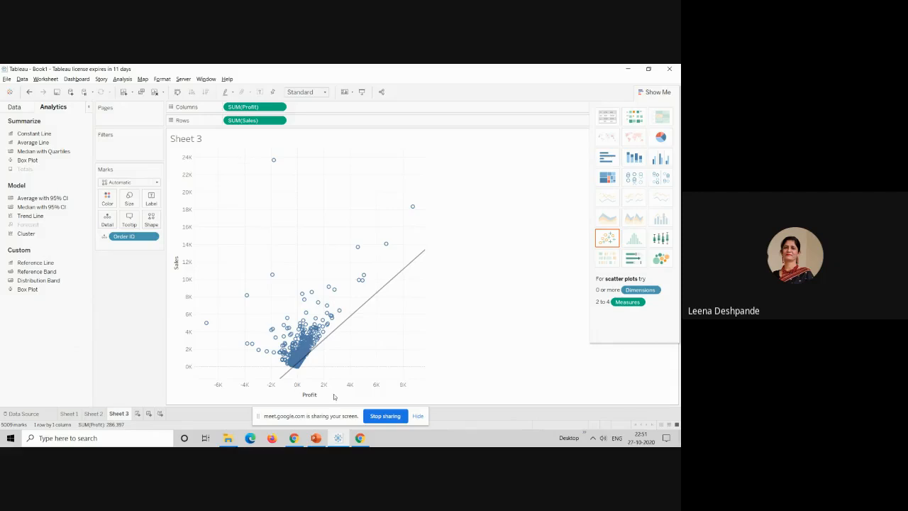
pyautogui.moveTo(312, 355)
pyautogui.moveTo(384, 290)
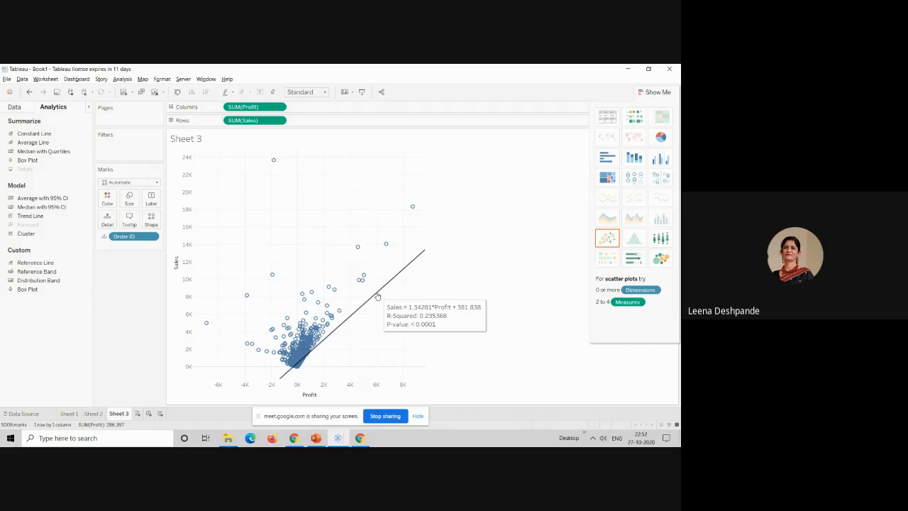
# Step: Change the trend line's model type to Logarithmic
pyautogui.click(378, 296)
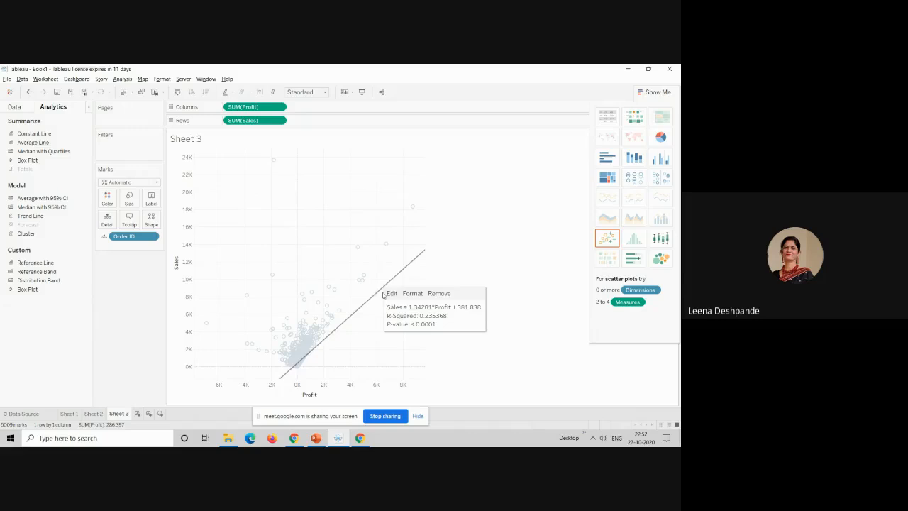
pyautogui.click(392, 294)
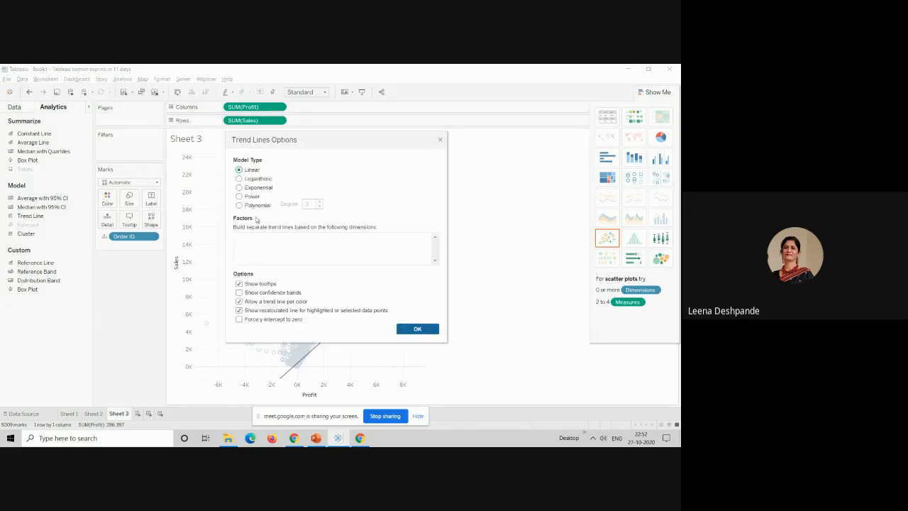
pyautogui.click(239, 179)
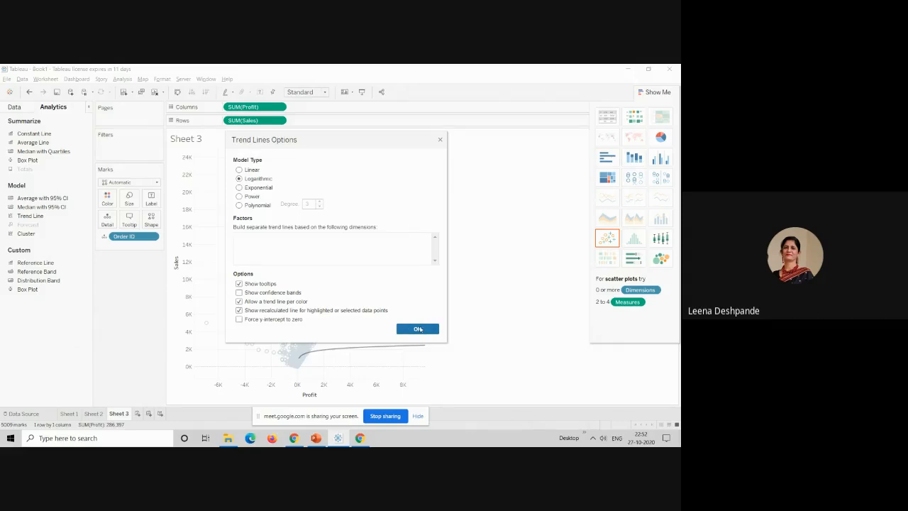
pyautogui.click(418, 329)
# Step: Check the logarithmic trend line's statistics and switch its model type to Exponential
pyautogui.moveTo(341, 350)
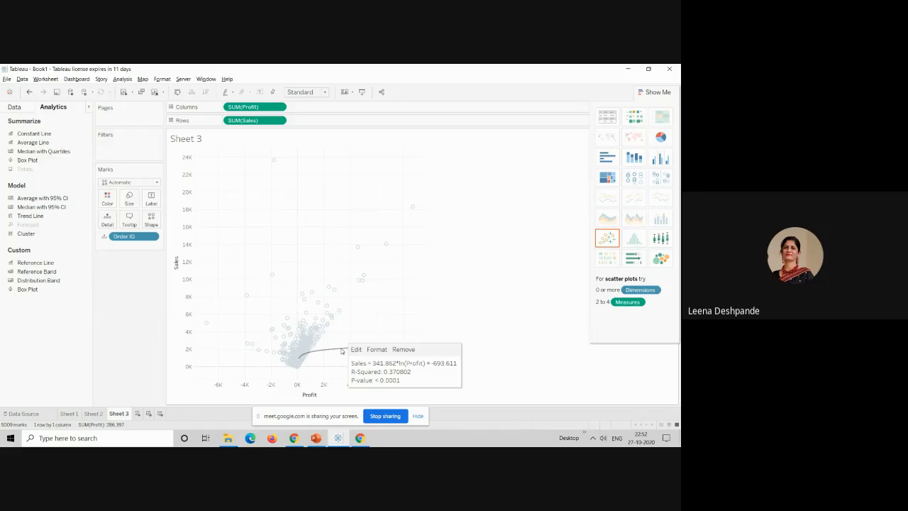
pyautogui.click(356, 349)
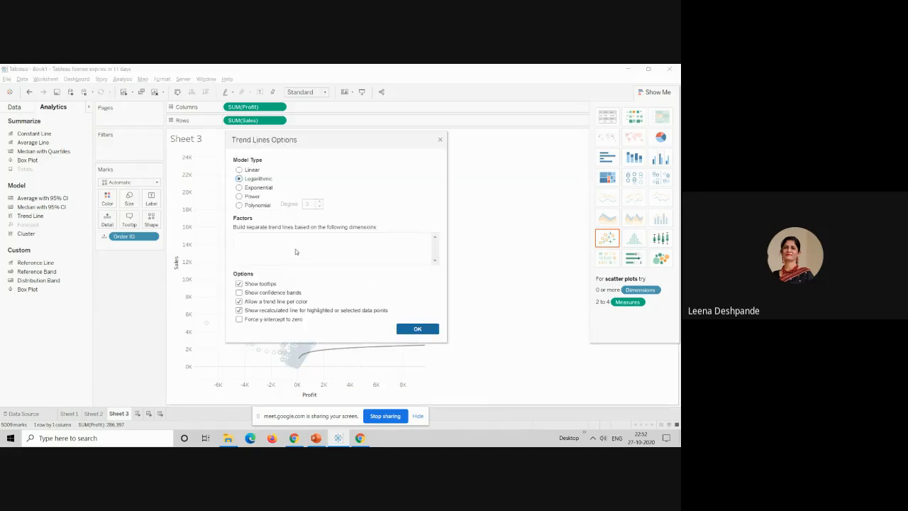
pyautogui.click(263, 188)
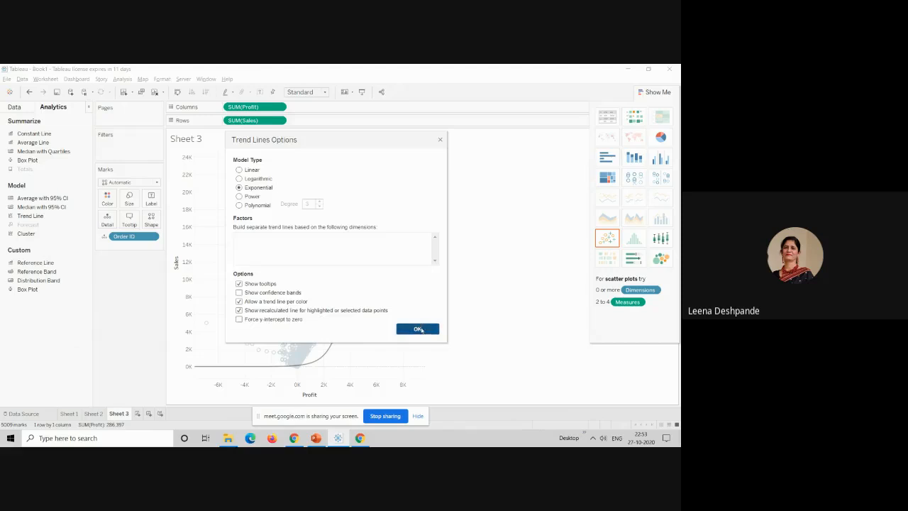
pyautogui.click(420, 329)
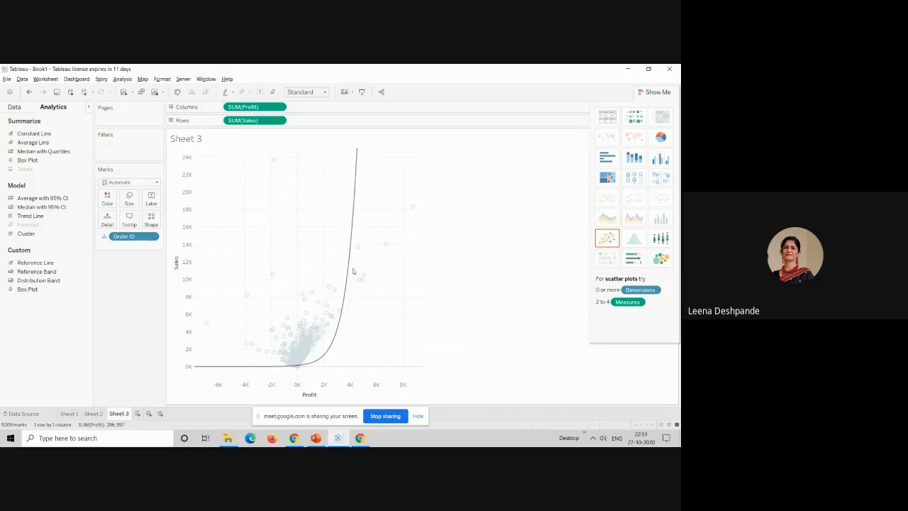
# Step: Check the exponential trend line's statistics and switch its model type to Polynomial with degree 3
pyautogui.moveTo(354, 205)
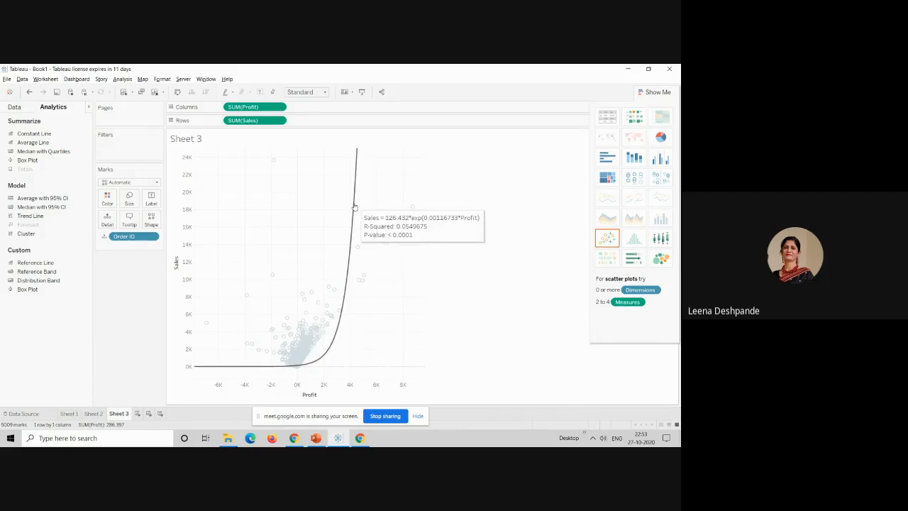
pyautogui.click(354, 206)
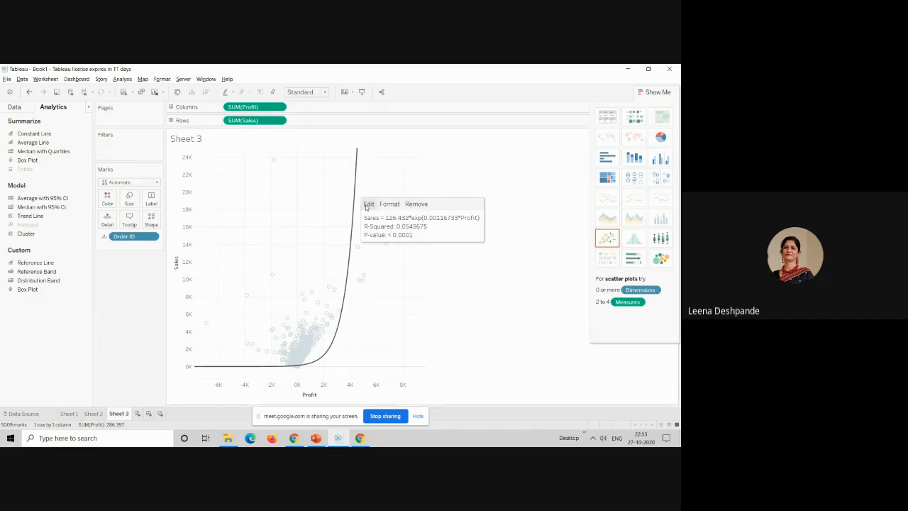
pyautogui.click(368, 204)
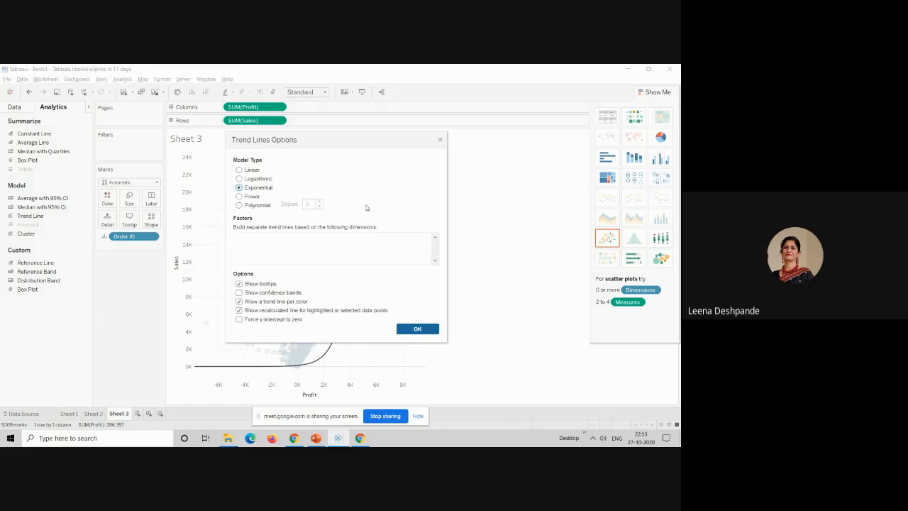
pyautogui.click(255, 195)
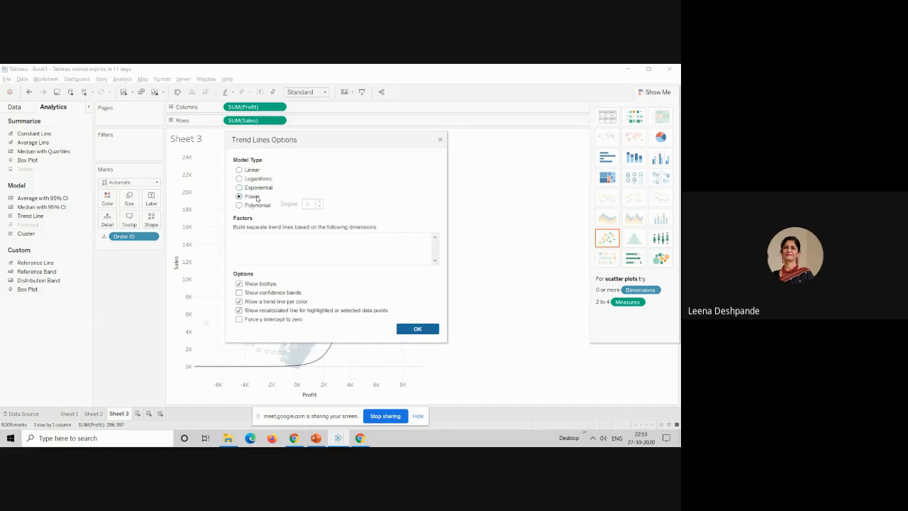
pyautogui.click(239, 206)
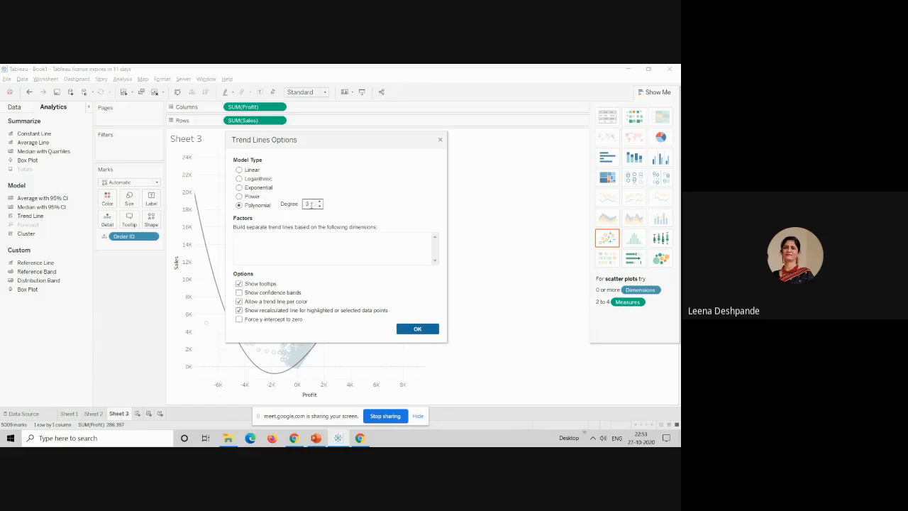
pyautogui.click(413, 330)
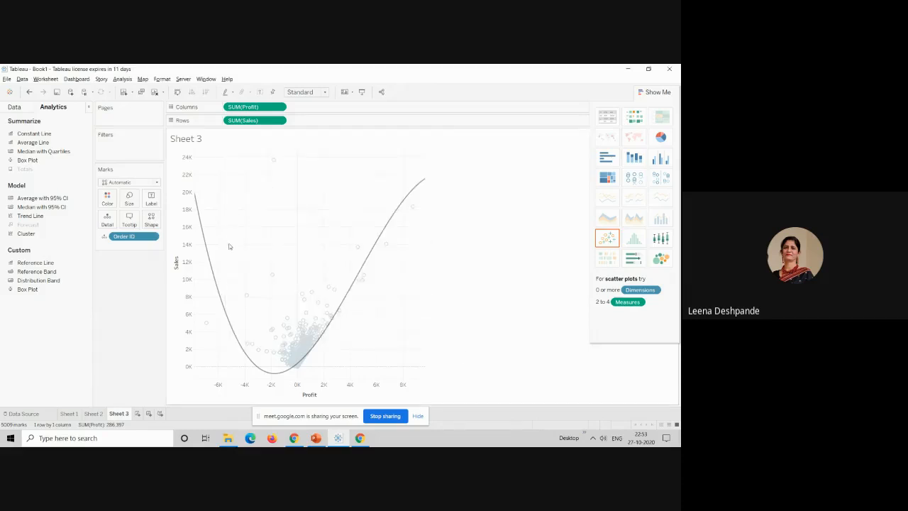
# Step: Inspect the polynomial trend line's equation and fit statistics, and turn on its confidence bands
pyautogui.moveTo(383, 243)
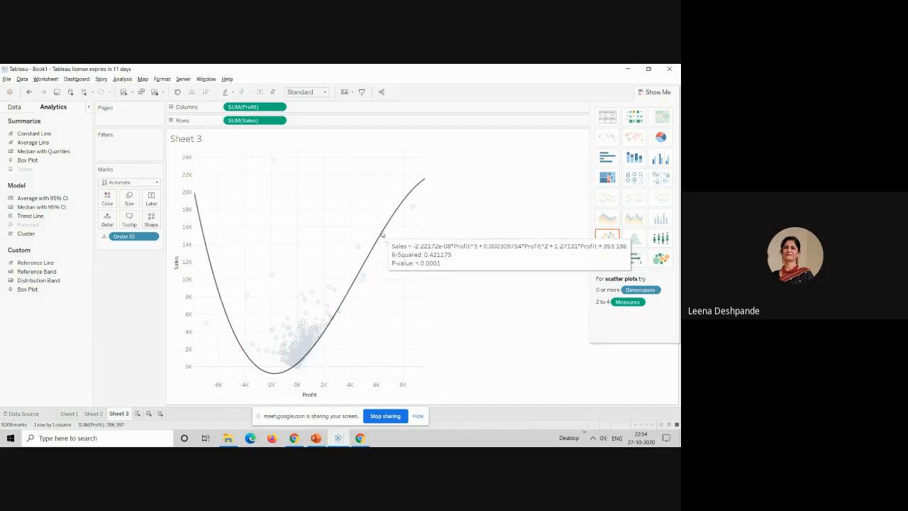
pyautogui.rightClick(383, 235)
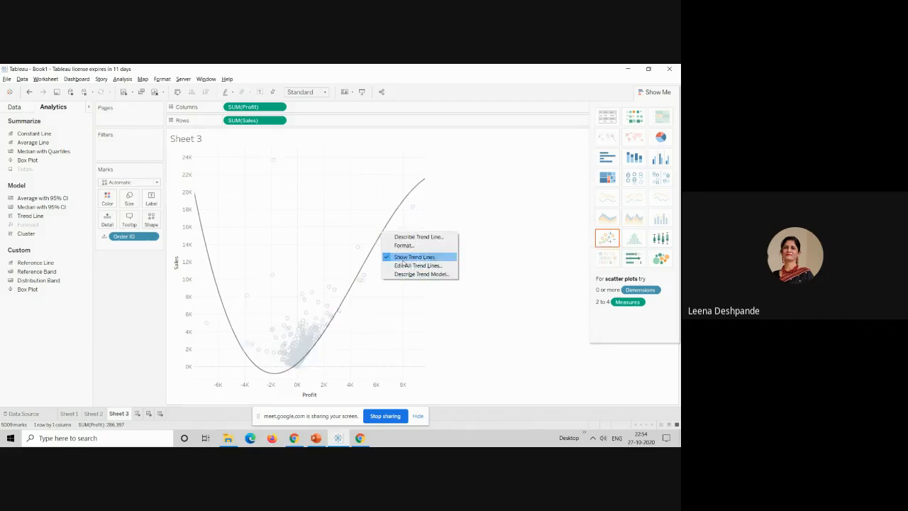
pyautogui.click(374, 243)
pyautogui.moveTo(374, 244)
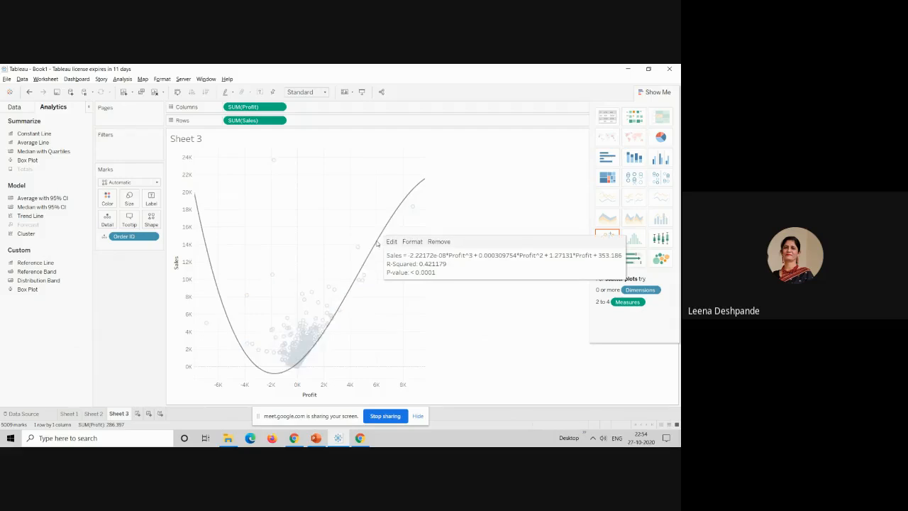
pyautogui.click(392, 241)
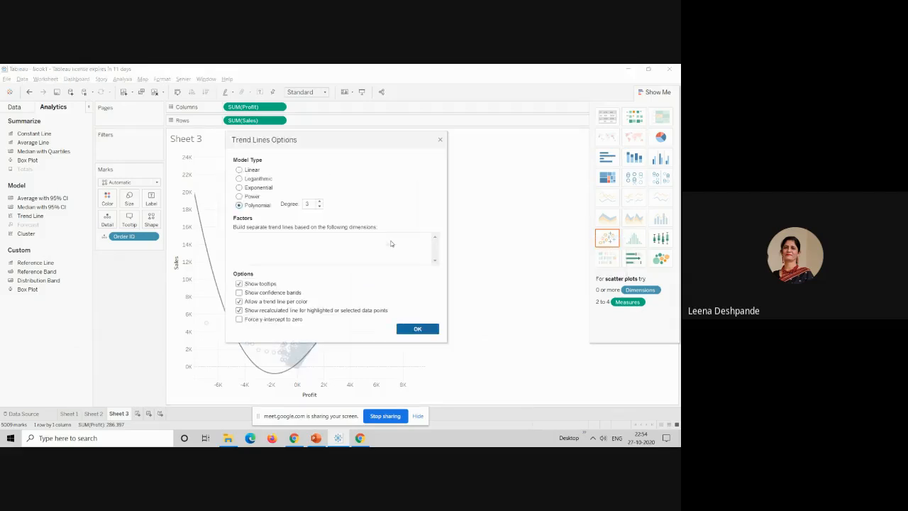
pyautogui.click(239, 292)
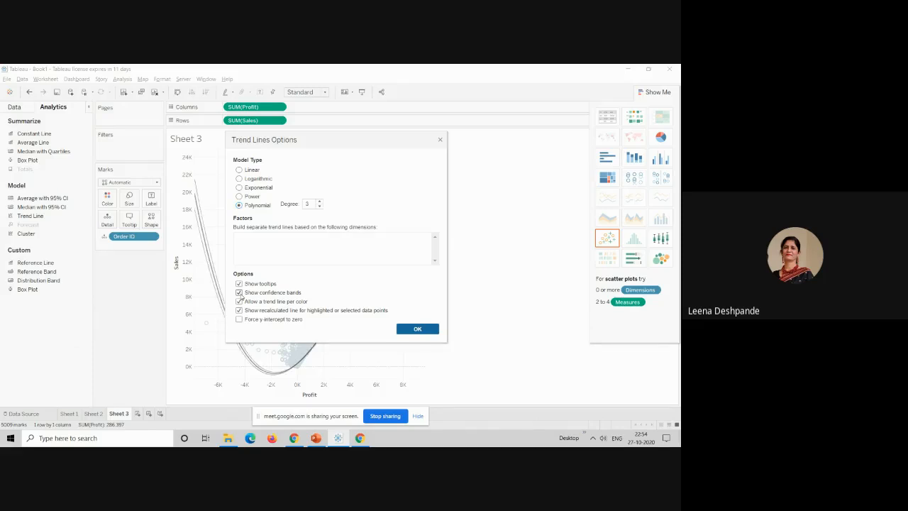
pyautogui.click(416, 329)
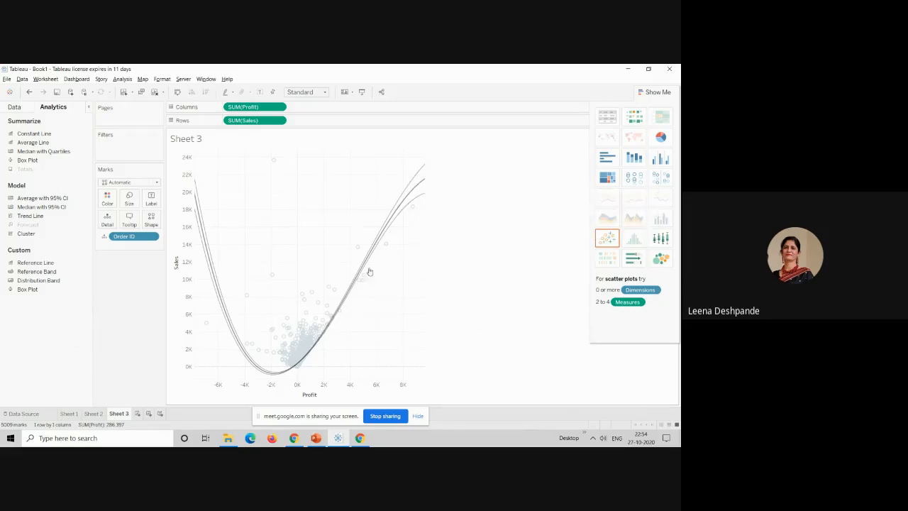
# Step: Read the full trend model description for the polynomial line, including its individual trend line coefficients, and close it
pyautogui.moveTo(408, 200)
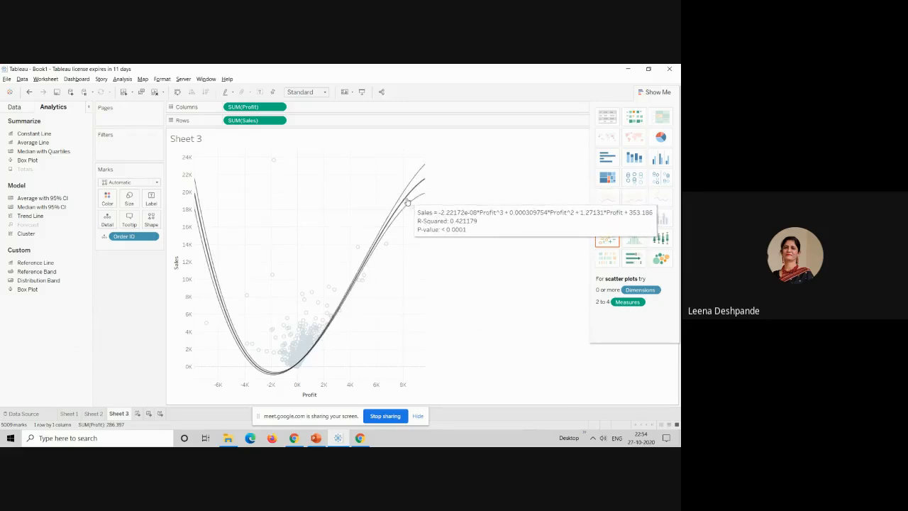
pyautogui.rightClick(377, 246)
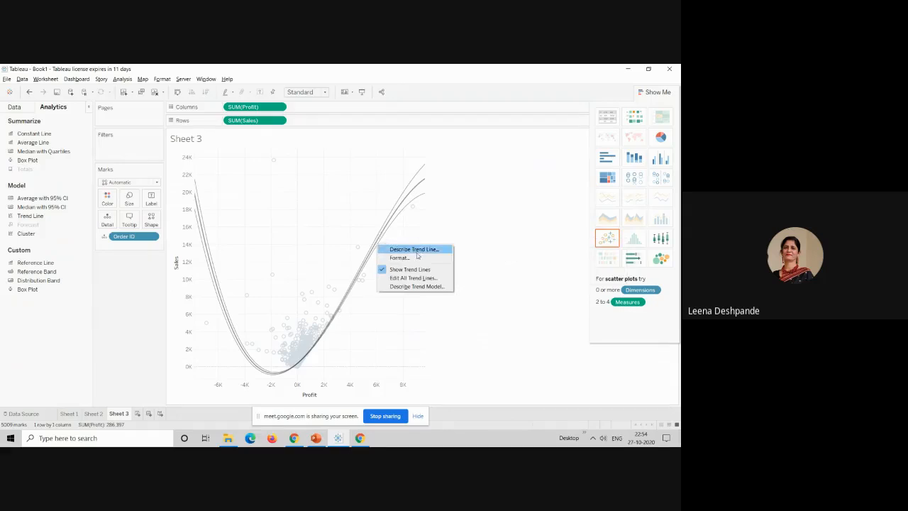
pyautogui.click(417, 286)
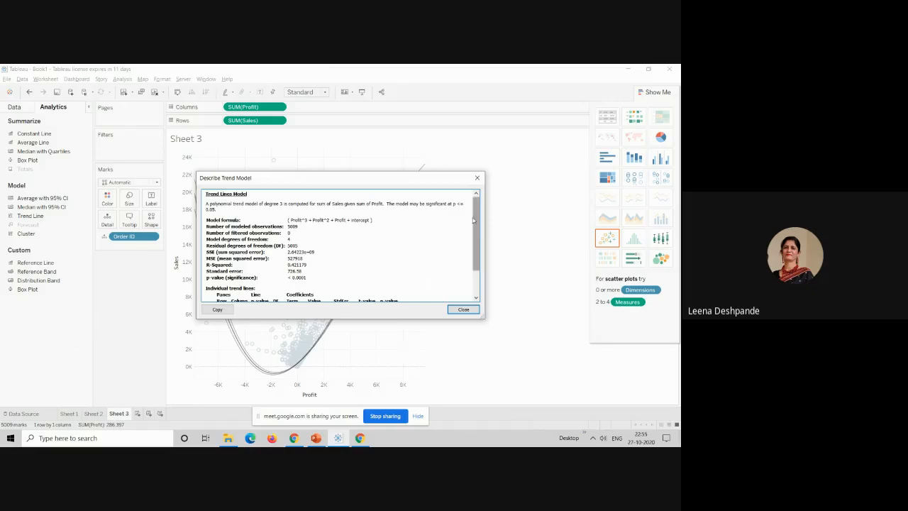
pyautogui.moveTo(476, 223); pyautogui.dragTo(479, 267)
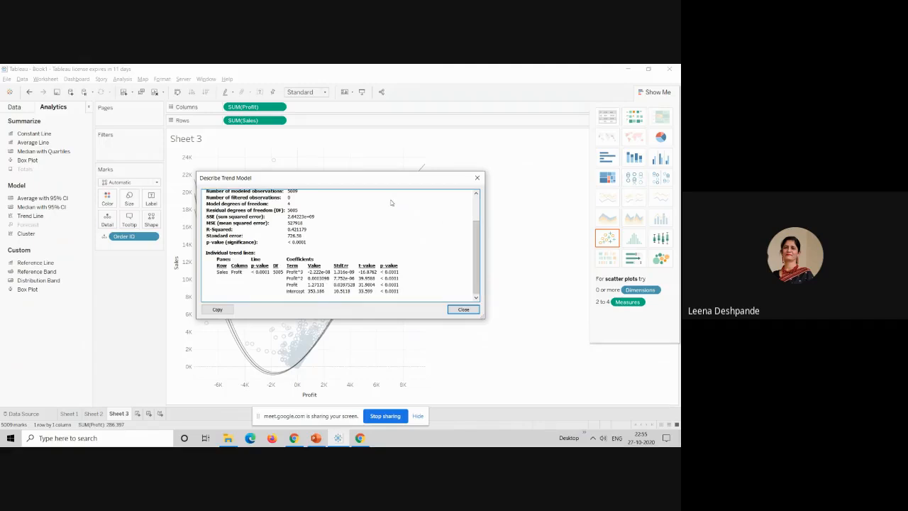
pyautogui.click(463, 310)
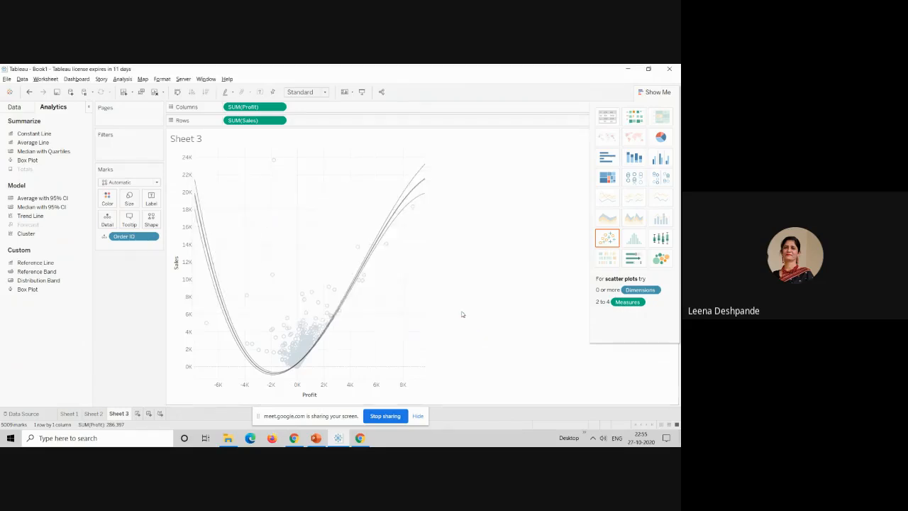
pyautogui.moveTo(387, 222)
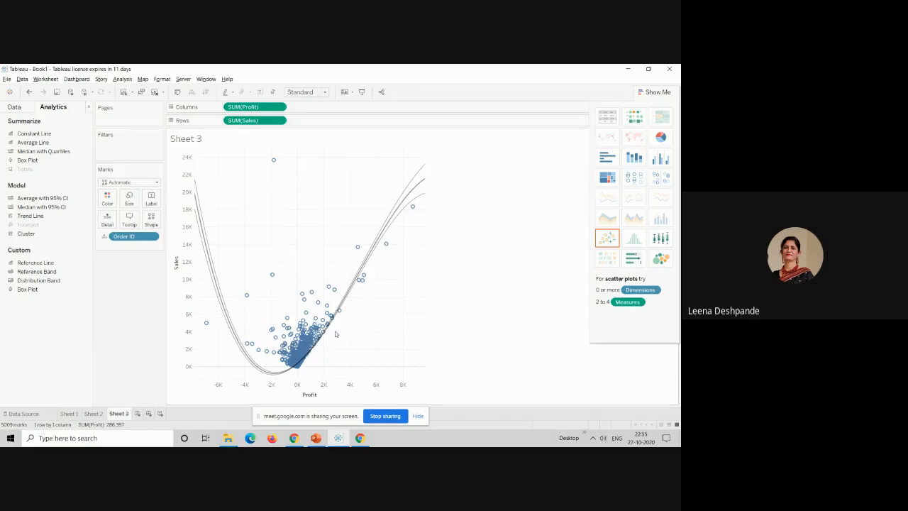
pyautogui.click(380, 418)
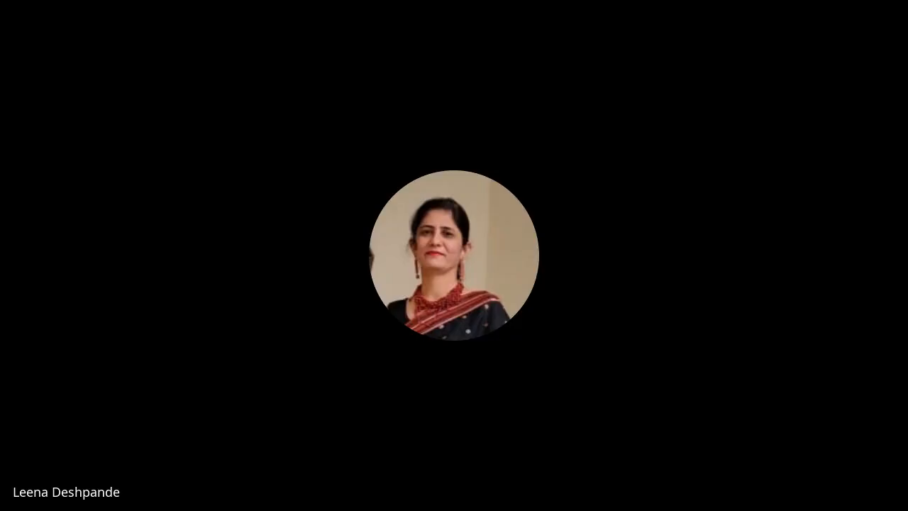